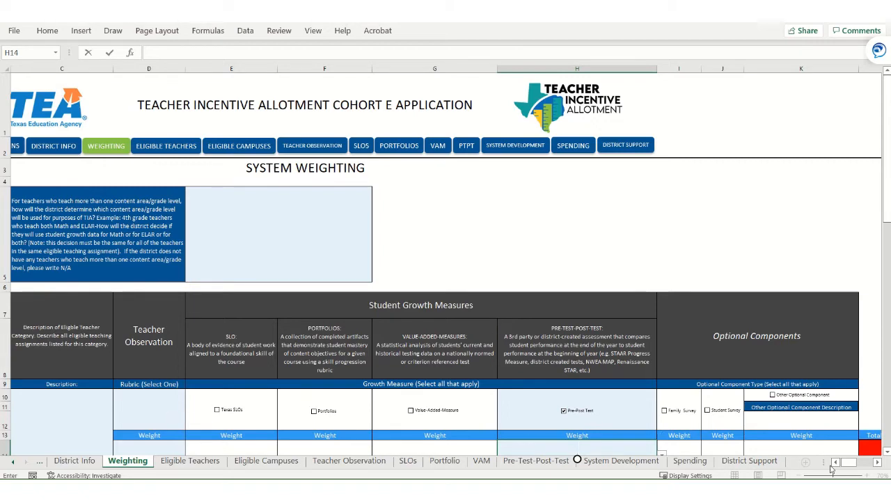
- Enter "8th Grade Social Studies" as the eligible teacher description for Category 1
{"action": "scroll", "coordinate": [664, 440], "scroll_direction": "left", "scroll_amount": 2}
{"action": "scroll", "coordinate": [183, 397], "scroll_direction": "down", "scroll_amount": 2}
{"action": "scroll", "coordinate": [218, 377], "scroll_direction": "down", "scroll_amount": 1}
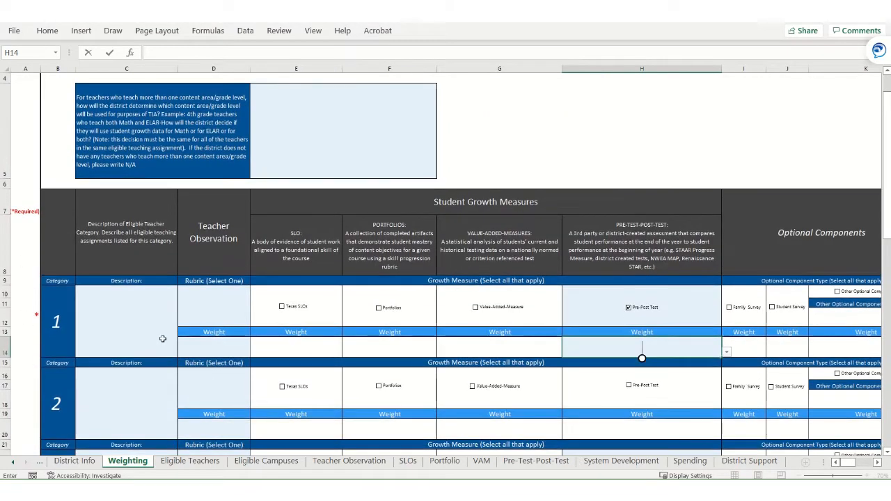
{"action": "left_click", "coordinate": [119, 328]}
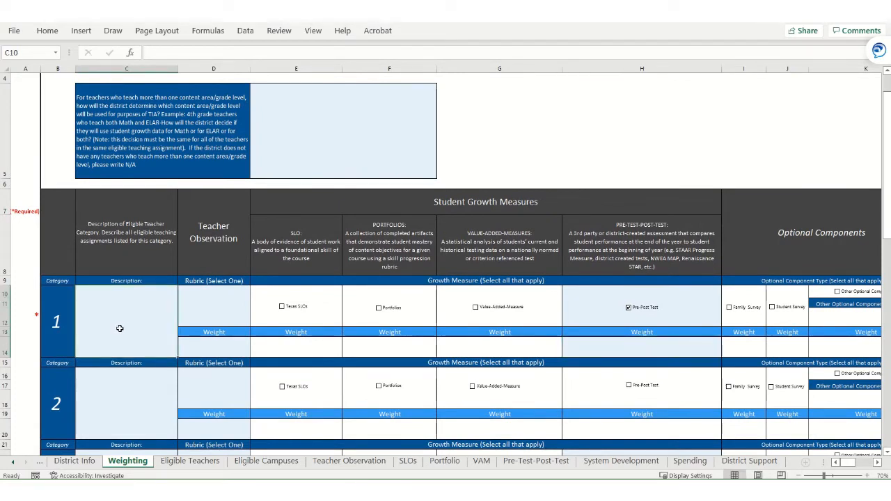
{"action": "type", "text": "8th Grade S"}
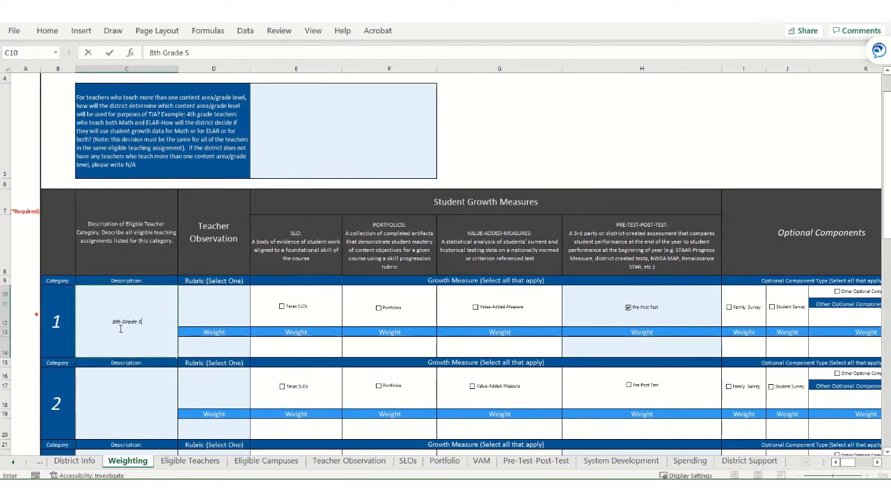
{"action": "type", "text": "ocial Studies"}
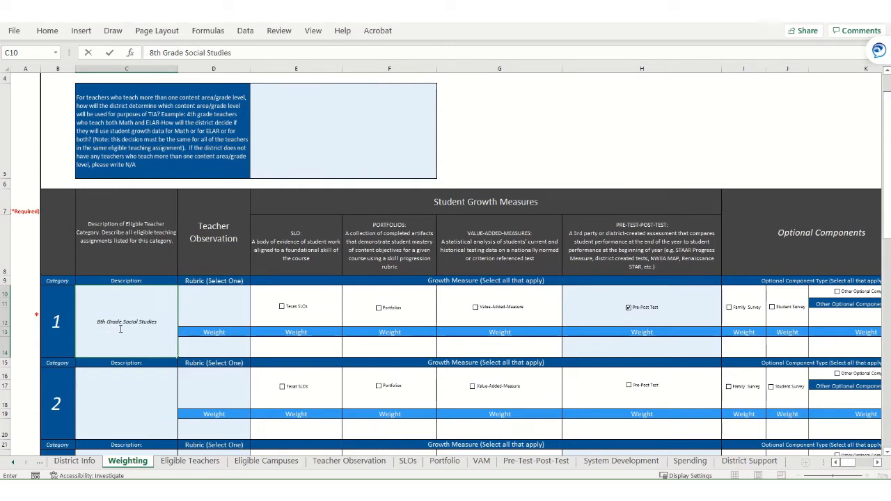
- Choose T-TESS as the teacher observation rubric for Category 1
{"action": "left_click", "coordinate": [210, 302]}
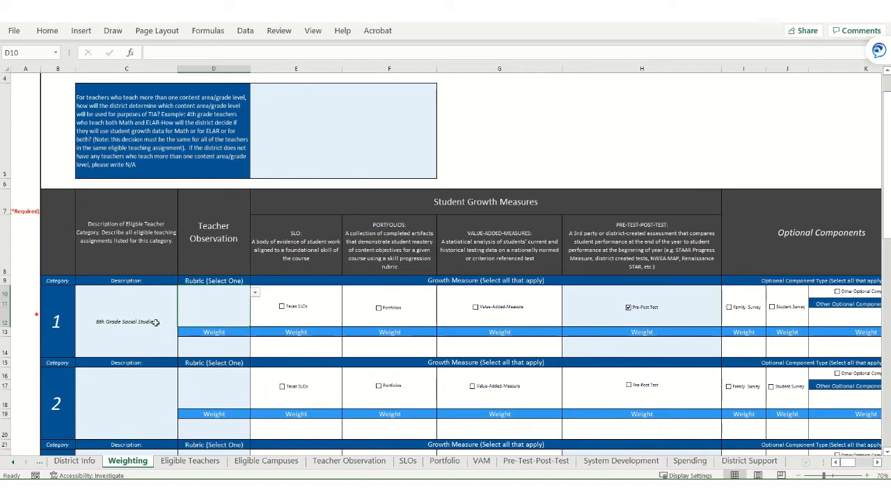
{"action": "left_click", "coordinate": [256, 293]}
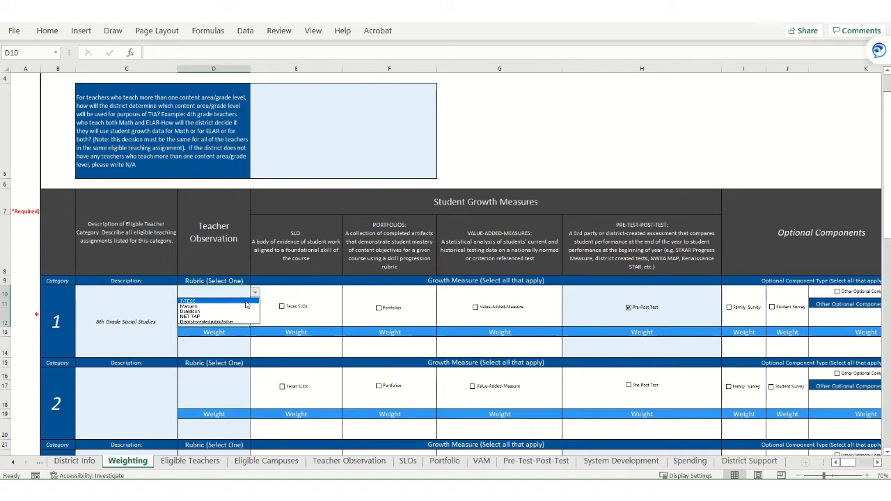
{"action": "left_click", "coordinate": [246, 302]}
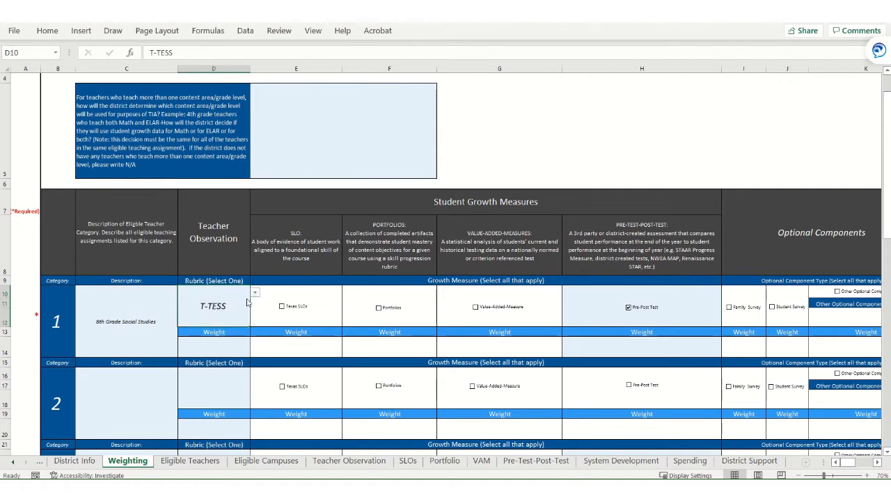
- Set the Category 1 teacher observation weight to 50%
{"action": "left_click", "coordinate": [232, 344]}
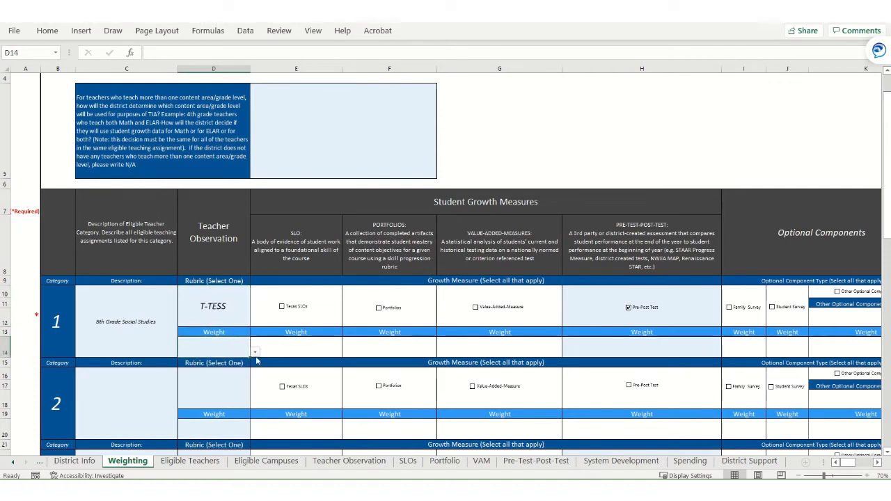
{"action": "left_click", "coordinate": [255, 353]}
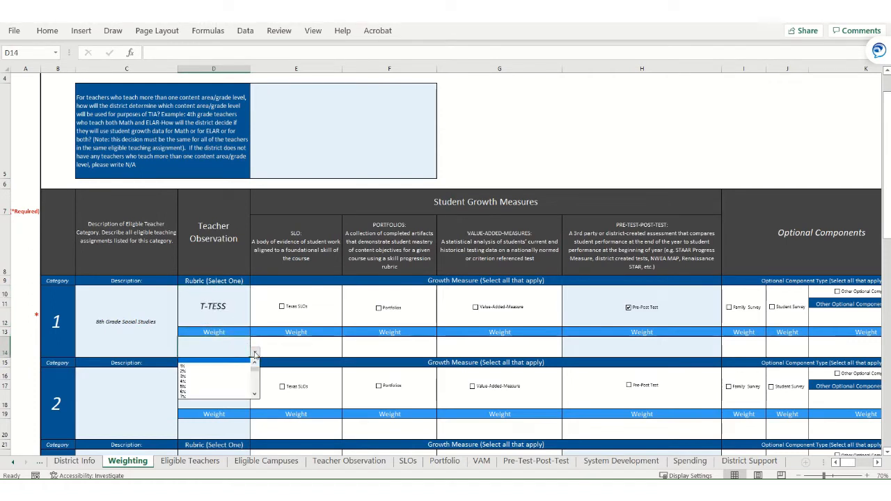
{"action": "left_click", "coordinate": [255, 395]}
{"action": "left_click", "coordinate": [255, 396]}
{"action": "left_click", "coordinate": [255, 395]}
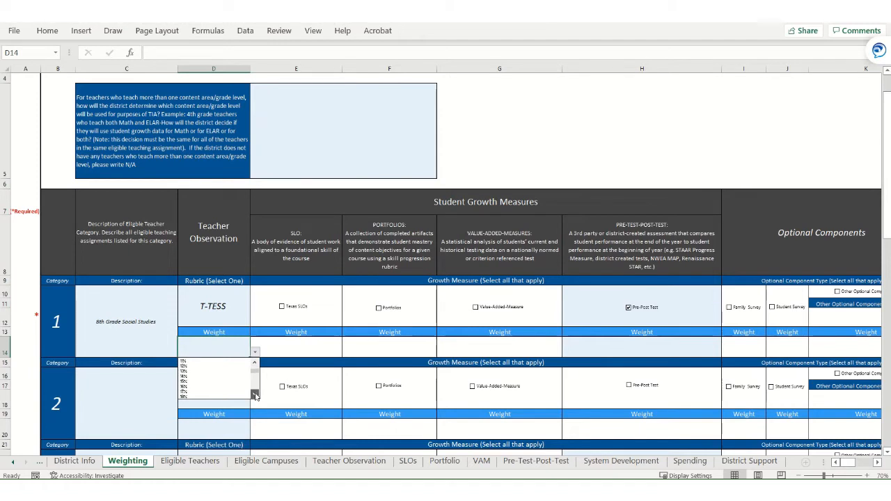
{"action": "left_click", "coordinate": [256, 397]}
{"action": "left_click", "coordinate": [255, 396]}
{"action": "left_click", "coordinate": [255, 396]}
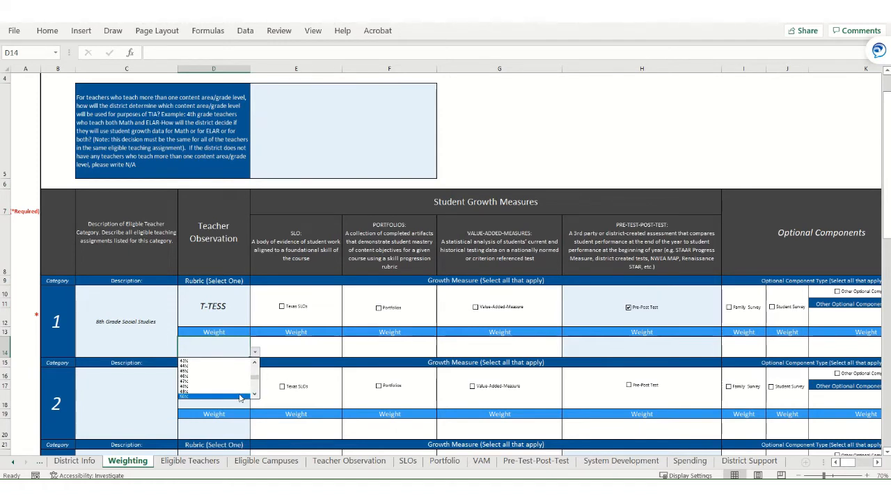
{"action": "left_click", "coordinate": [241, 396]}
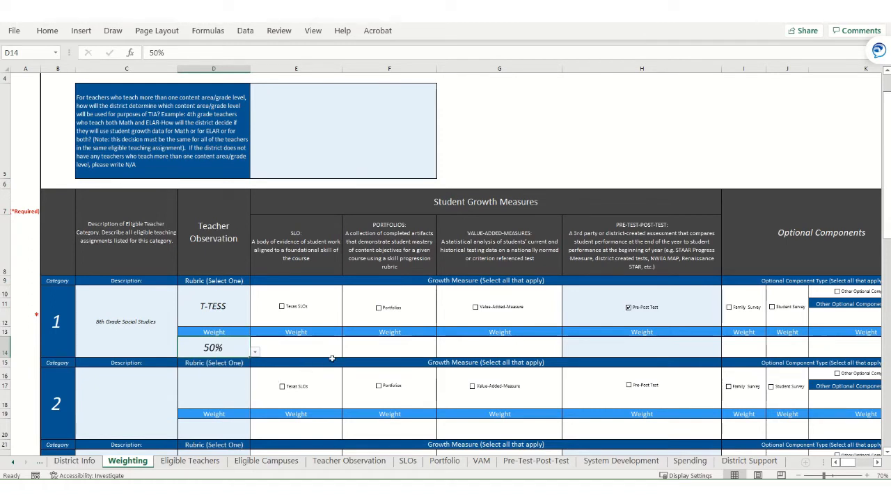
- Set the Category 1 weight for the Pre-Post Test growth measure to 50%
{"action": "left_click", "coordinate": [397, 344]}
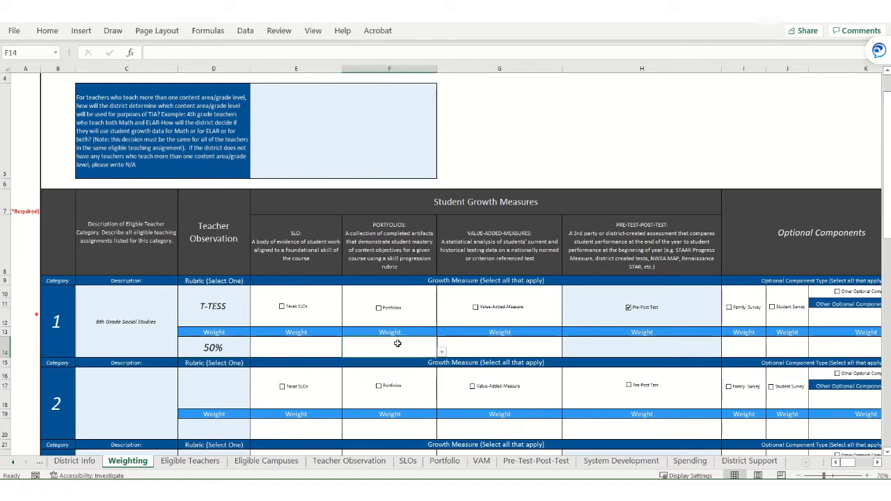
{"action": "left_click", "coordinate": [484, 344]}
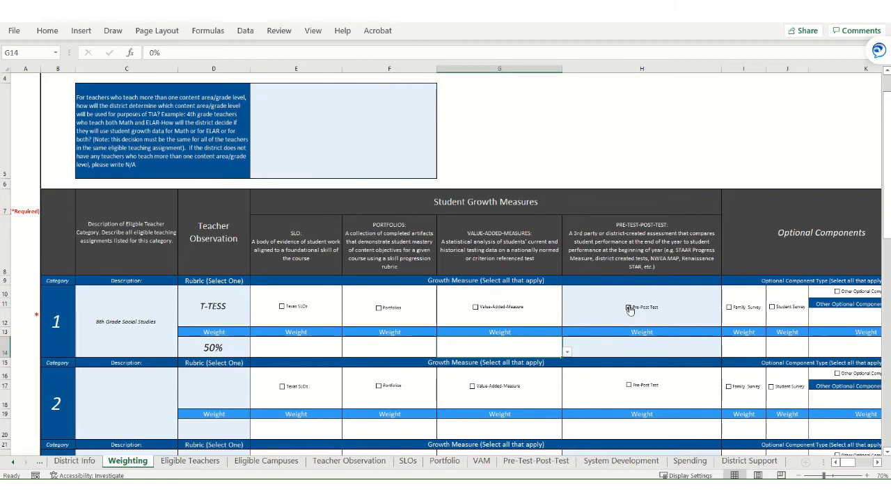
{"action": "left_click", "coordinate": [603, 351]}
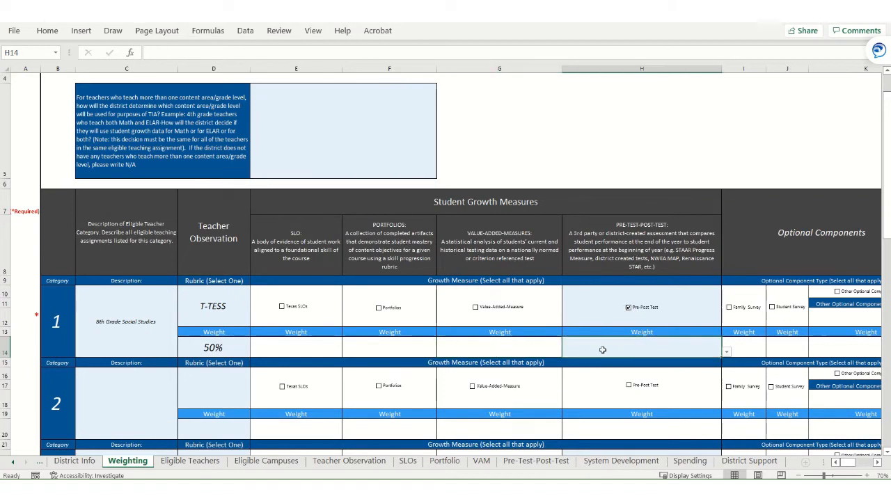
{"action": "type", "text": "50"}
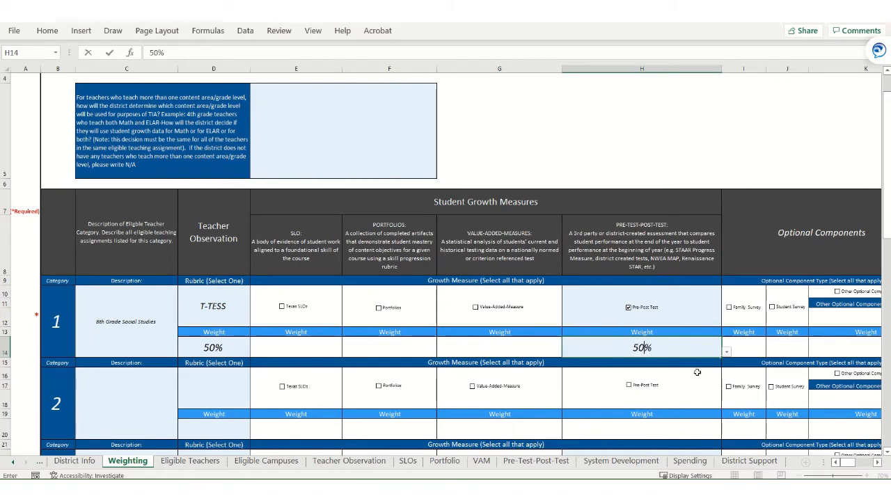
{"action": "left_click", "coordinate": [745, 349]}
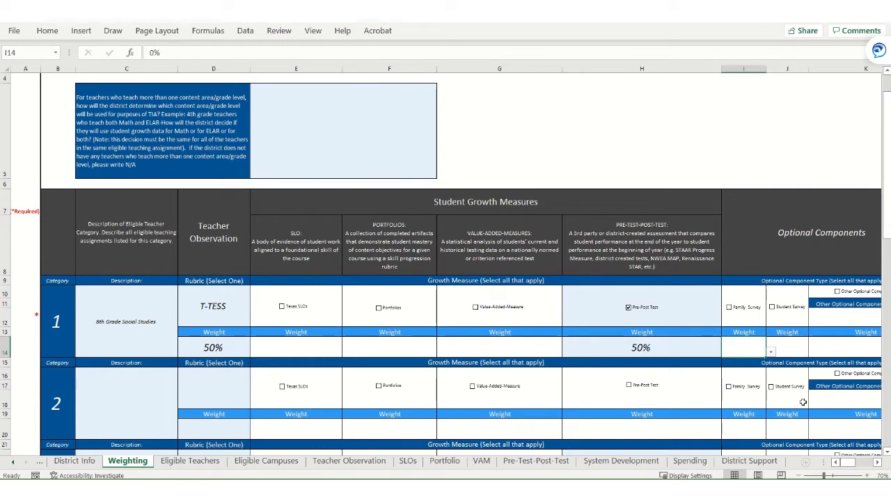
- Include the Family Survey as an optional component for Category 1 and give it a weight of 10%
{"action": "left_click", "coordinate": [878, 463]}
{"action": "left_click", "coordinate": [877, 464]}
{"action": "left_click", "coordinate": [878, 463]}
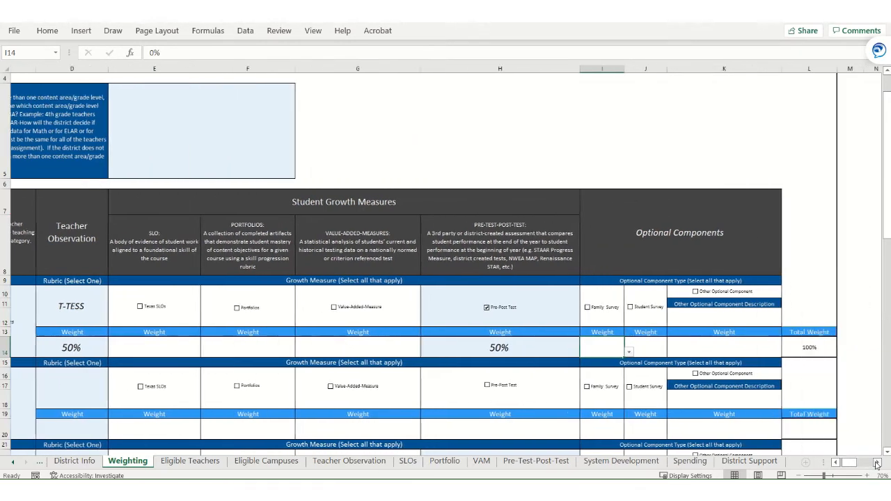
{"action": "left_click", "coordinate": [878, 464]}
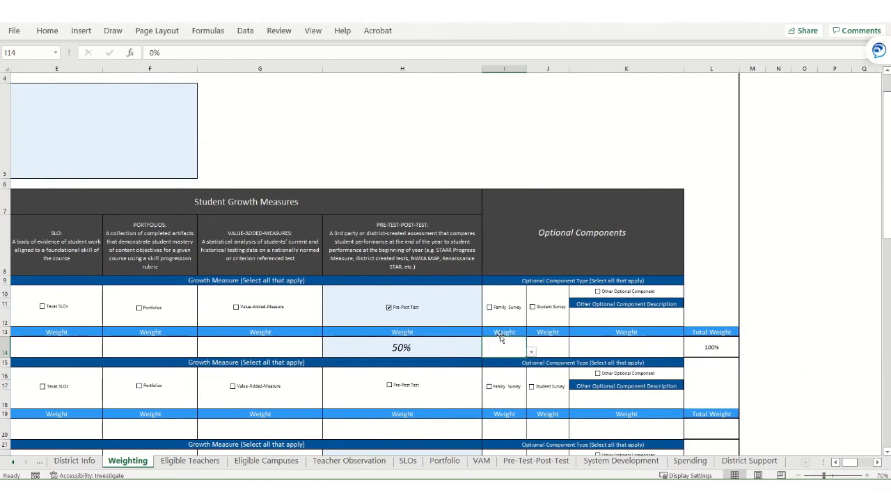
{"action": "left_click", "coordinate": [489, 307]}
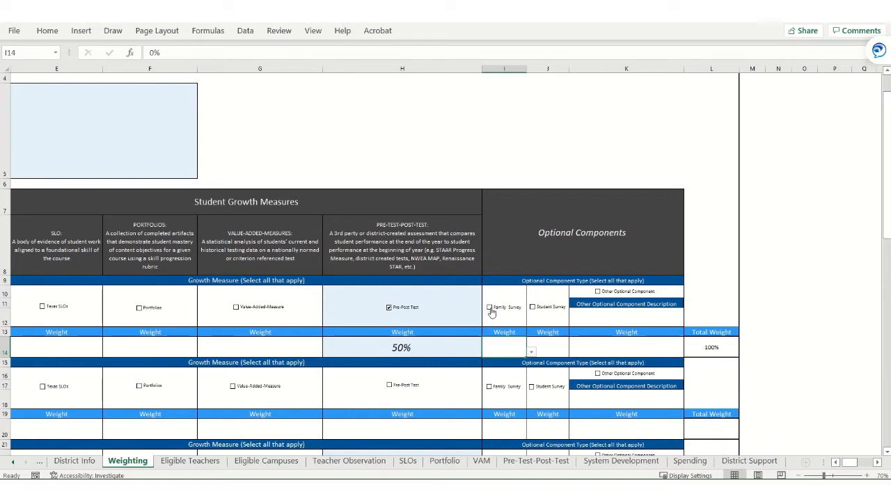
{"action": "double_click", "coordinate": [513, 352]}
{"action": "type", "text": "10"}
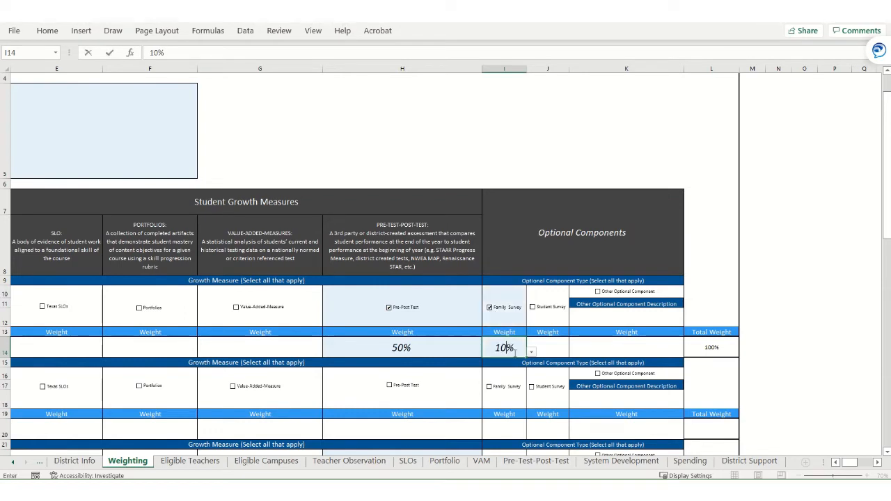
{"action": "key", "text": "Tab"}
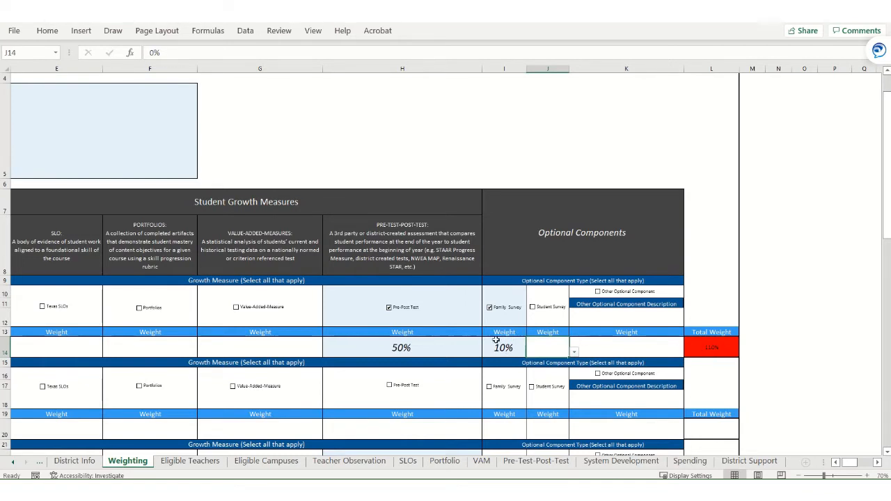
- Change the Category 1 Pre-Post Test weight to 40%
{"action": "left_click", "coordinate": [472, 344]}
{"action": "type", "text": "40"}
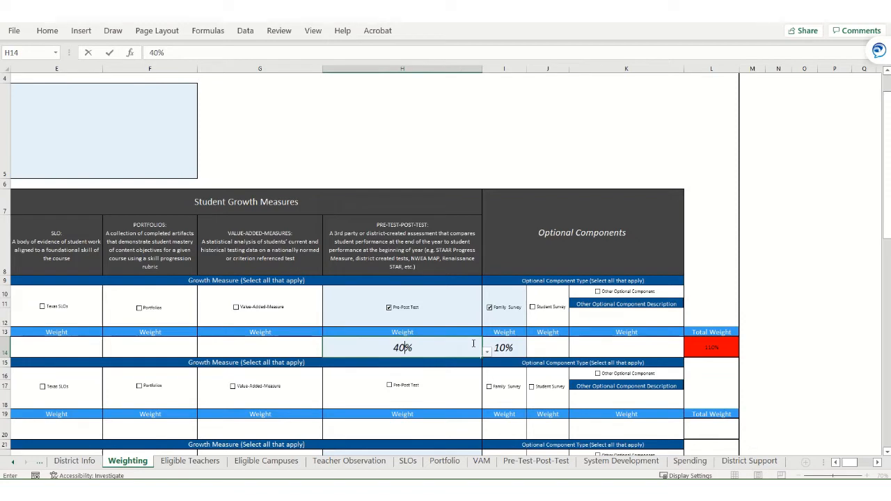
{"action": "key", "text": "Tab"}
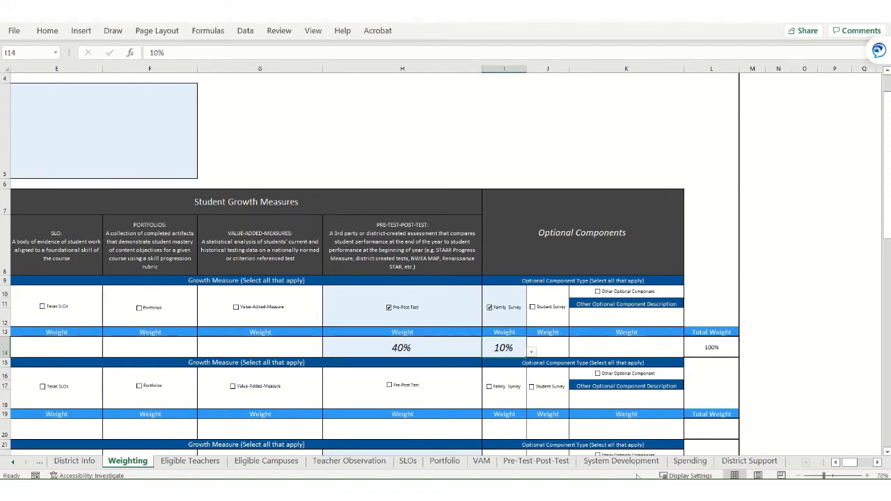
{"action": "left_click", "coordinate": [837, 463]}
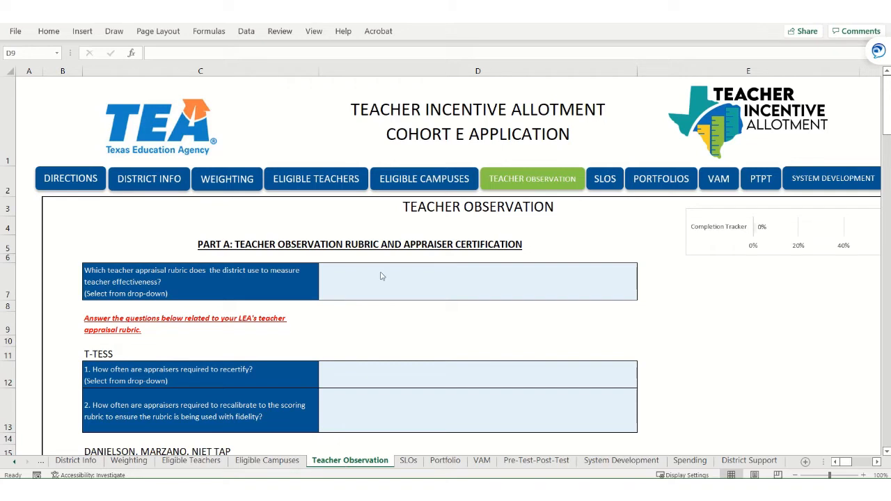
- Select T-TESS as the district's teacher appraisal rubric in Part A of the Teacher Observation sheet
{"action": "left_click", "coordinate": [348, 284]}
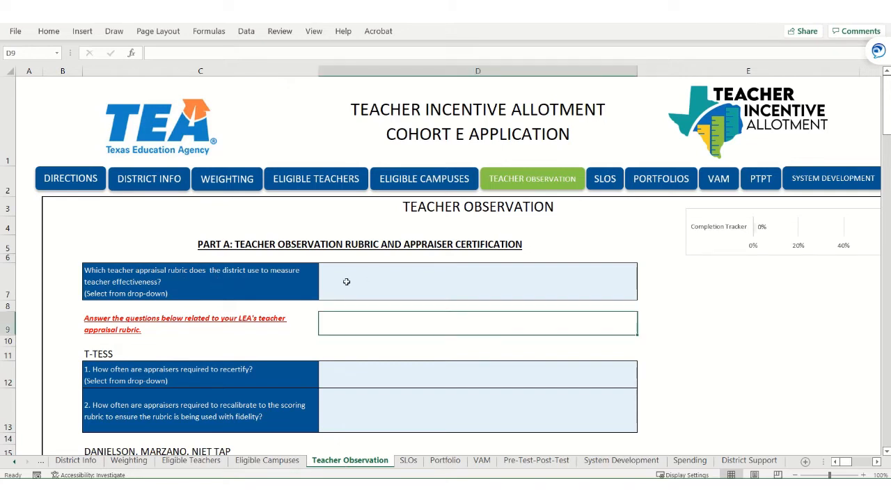
{"action": "left_click", "coordinate": [642, 295]}
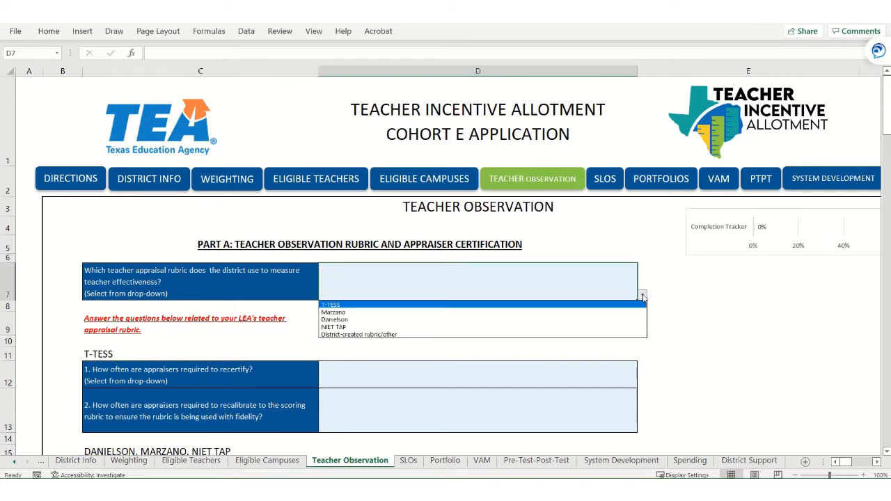
{"action": "left_click", "coordinate": [570, 305]}
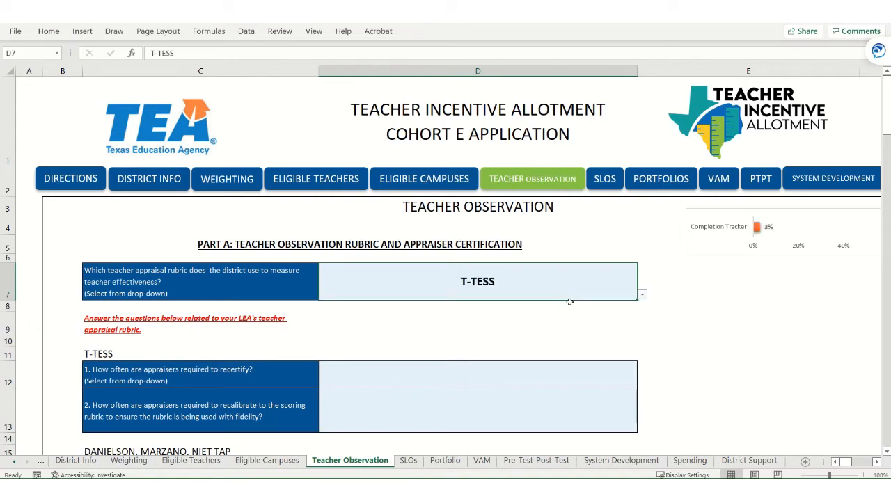
- Set the T-TESS appraiser recertification frequency to once a year
{"action": "scroll", "coordinate": [479, 316], "scroll_direction": "down", "scroll_amount": 1}
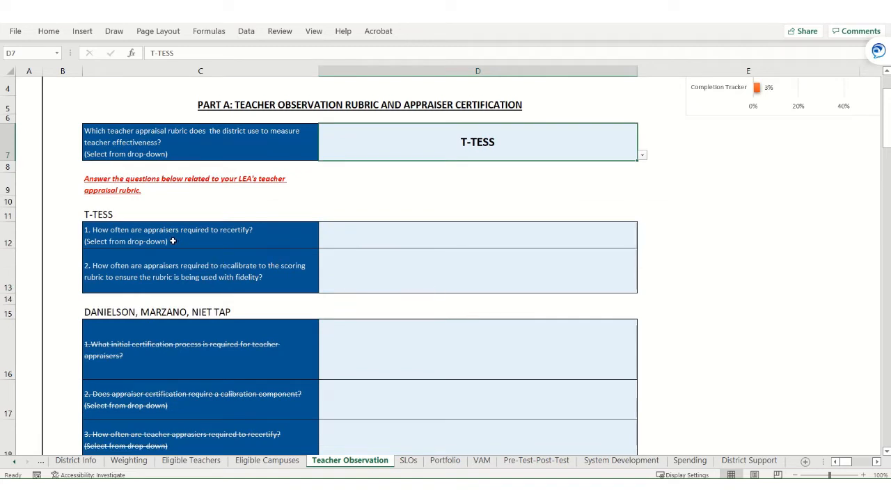
{"action": "left_click", "coordinate": [327, 246]}
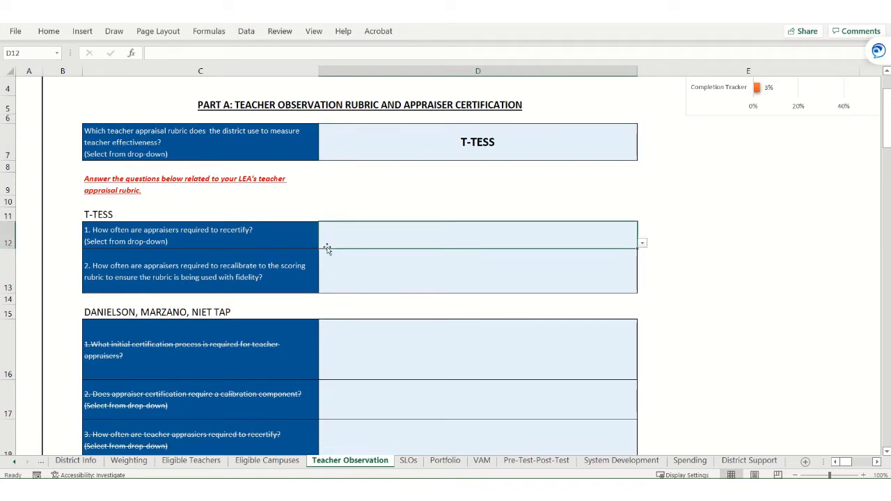
{"action": "left_click", "coordinate": [642, 245]}
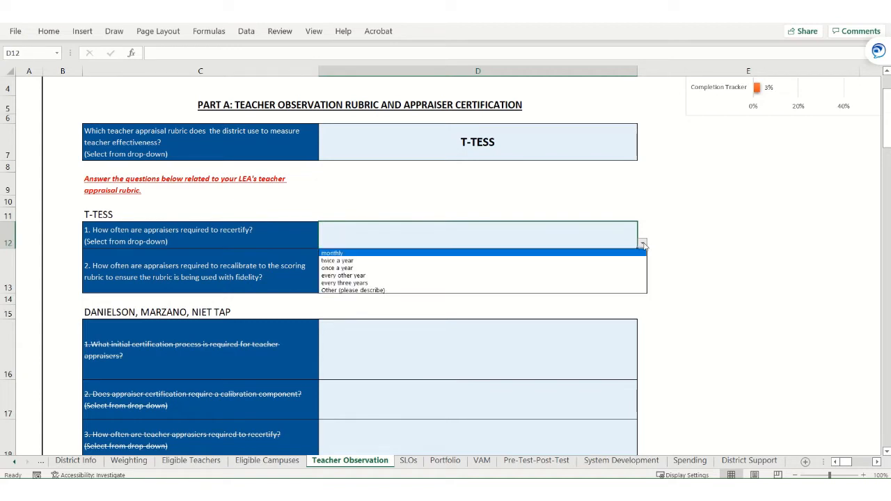
{"action": "left_click", "coordinate": [566, 268]}
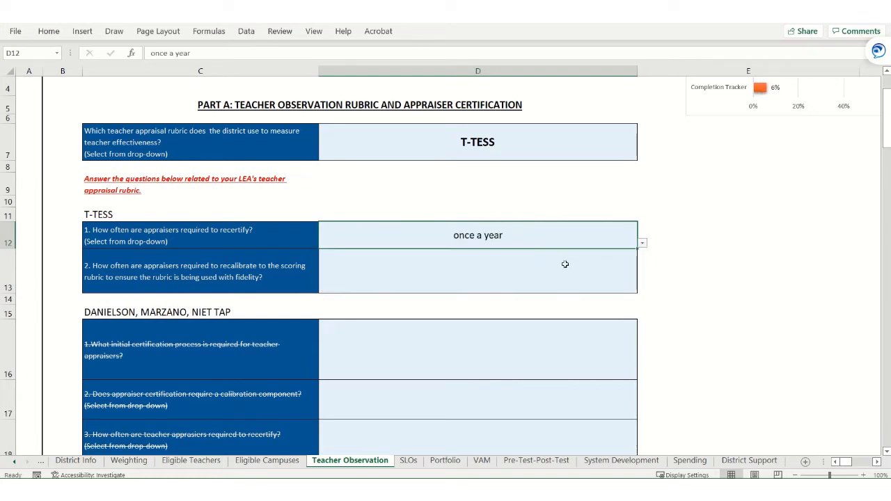
- Enter "Twice a year" as the answer on how often T-TESS appraisers must recalibrate to the scoring rubric
{"action": "left_click", "coordinate": [228, 288]}
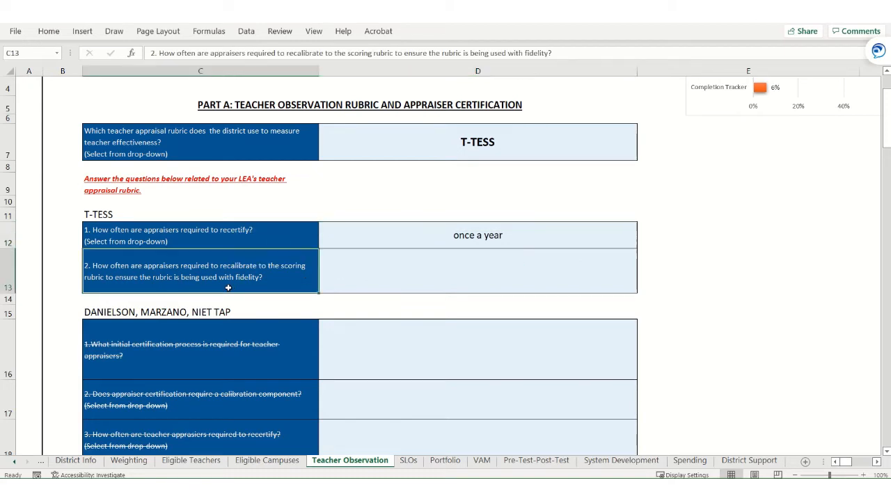
{"action": "left_click", "coordinate": [492, 285]}
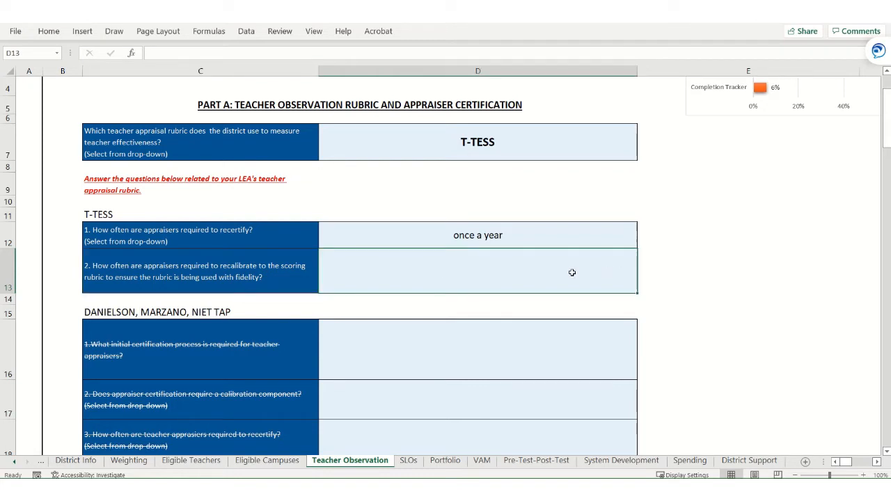
{"action": "type", "text": "Twic"}
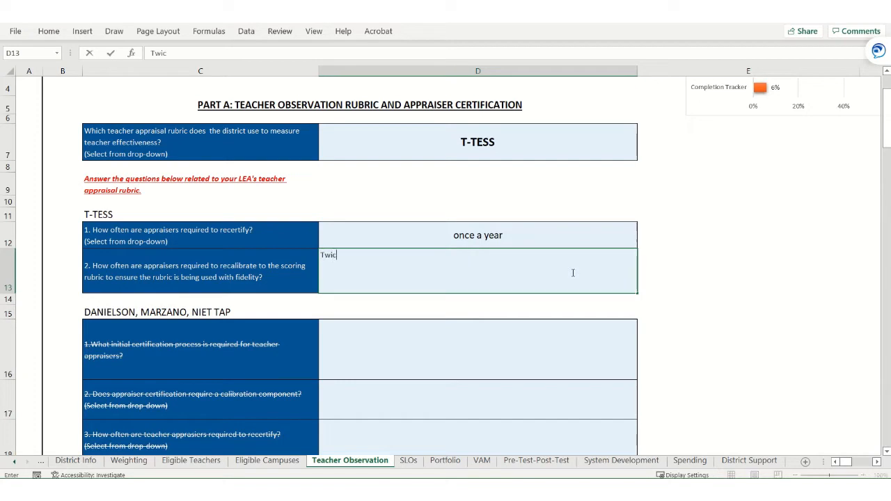
{"action": "type", "text": "e a year"}
{"action": "key", "text": "Tab"}
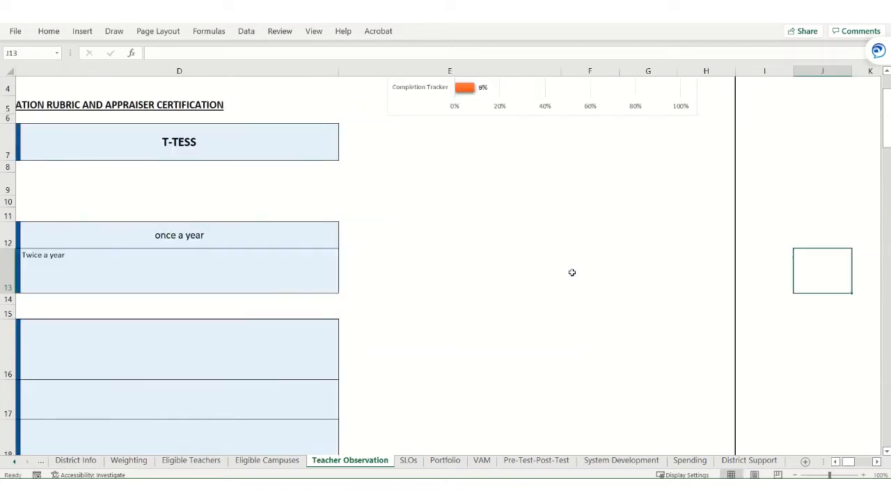
{"action": "left_click", "coordinate": [836, 461]}
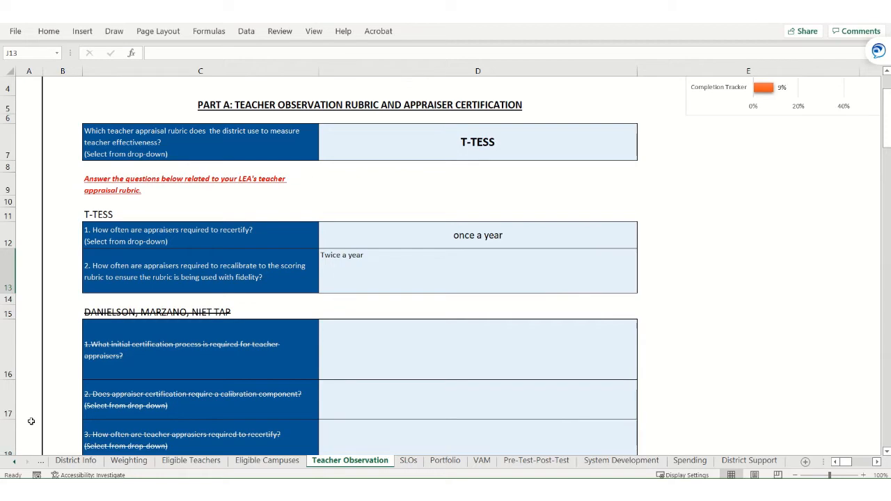
- Review the remaining Teacher Observation questions, from Part B on observation reliability through Part F on alignment to statewide performance standards
{"action": "scroll", "coordinate": [201, 357], "scroll_direction": "down", "scroll_amount": 1}
{"action": "scroll", "coordinate": [201, 357], "scroll_direction": "down", "scroll_amount": 9}
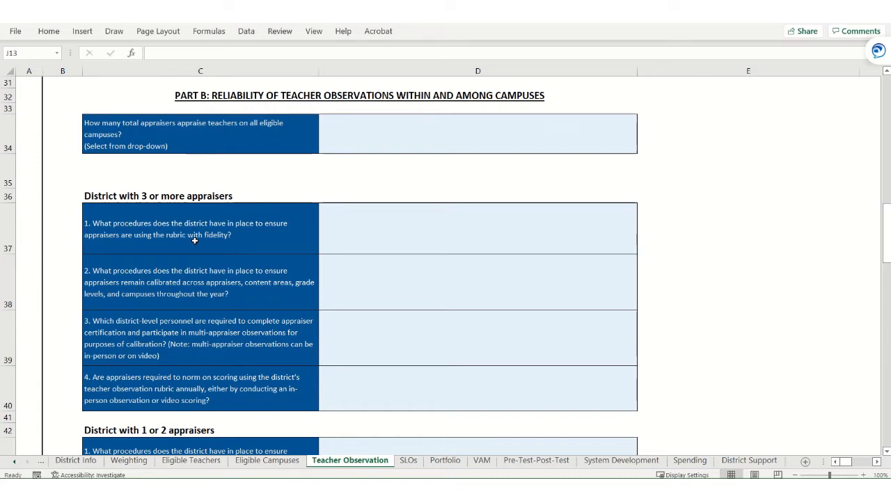
{"action": "scroll", "coordinate": [195, 240], "scroll_direction": "down", "scroll_amount": 1}
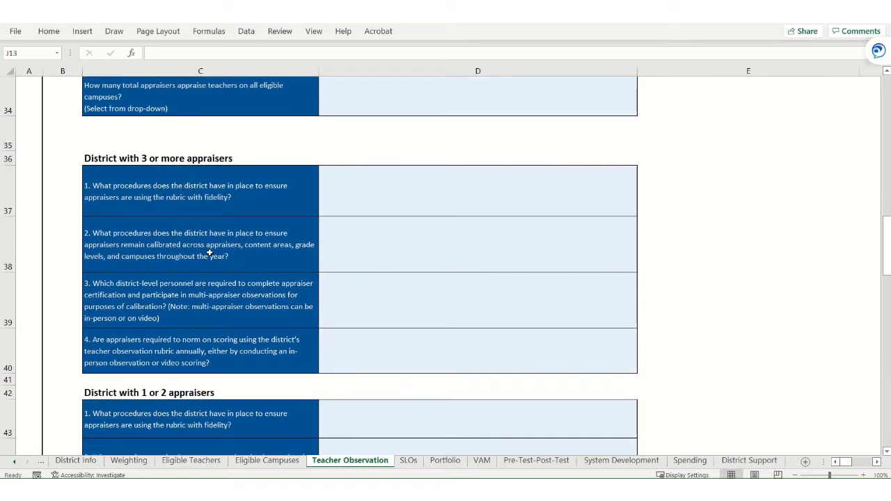
{"action": "scroll", "coordinate": [210, 254], "scroll_direction": "down", "scroll_amount": 1}
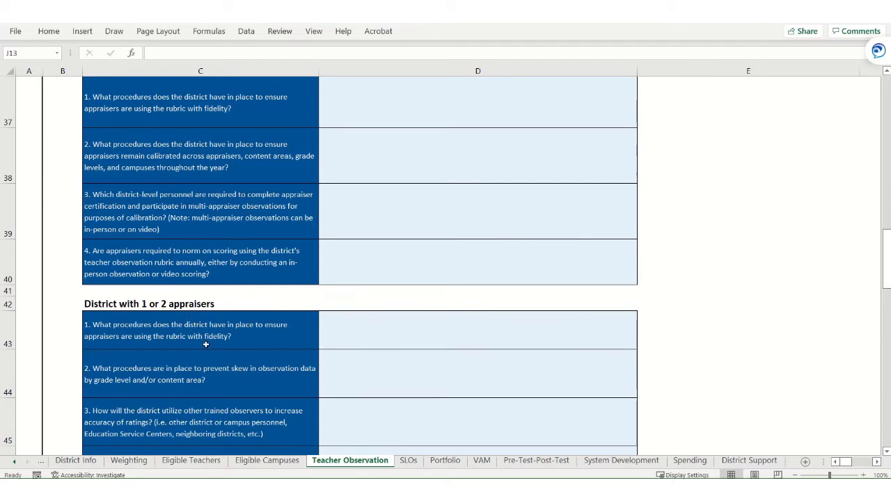
{"action": "scroll", "coordinate": [206, 344], "scroll_direction": "up", "scroll_amount": 1}
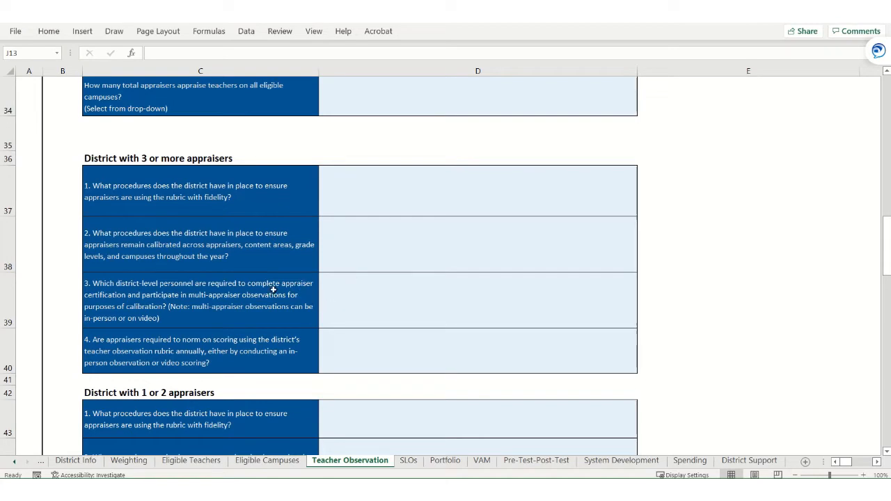
{"action": "scroll", "coordinate": [268, 287], "scroll_direction": "down", "scroll_amount": 5}
{"action": "scroll", "coordinate": [263, 286], "scroll_direction": "up", "scroll_amount": 2}
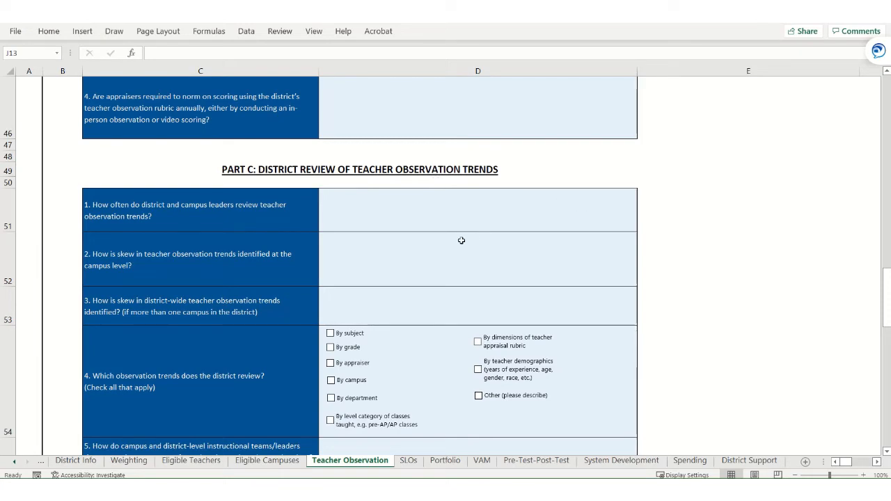
{"action": "scroll", "coordinate": [461, 241], "scroll_direction": "down", "scroll_amount": 4}
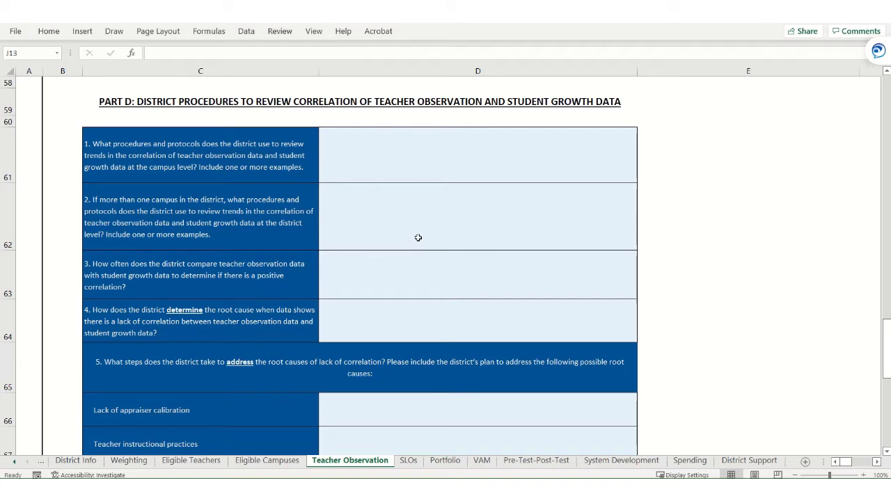
{"action": "scroll", "coordinate": [417, 239], "scroll_direction": "down", "scroll_amount": 2}
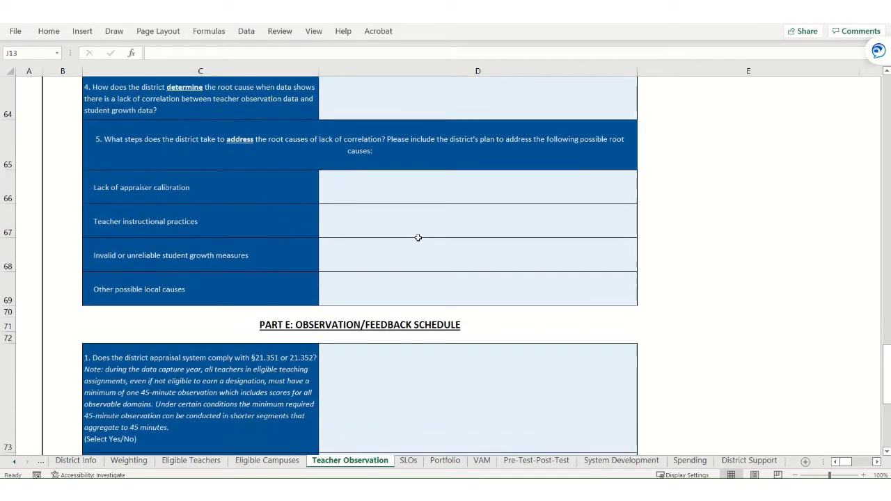
{"action": "scroll", "coordinate": [418, 237], "scroll_direction": "down", "scroll_amount": 2}
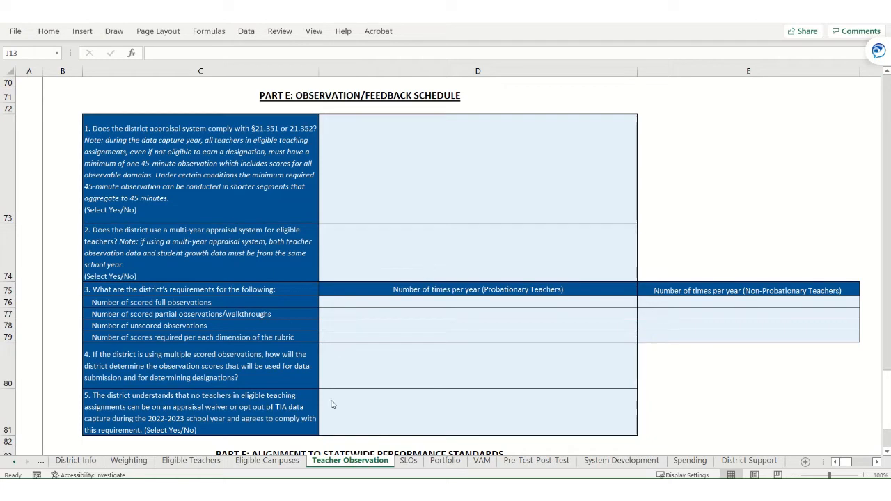
{"action": "scroll", "coordinate": [437, 330], "scroll_direction": "down", "scroll_amount": 3}
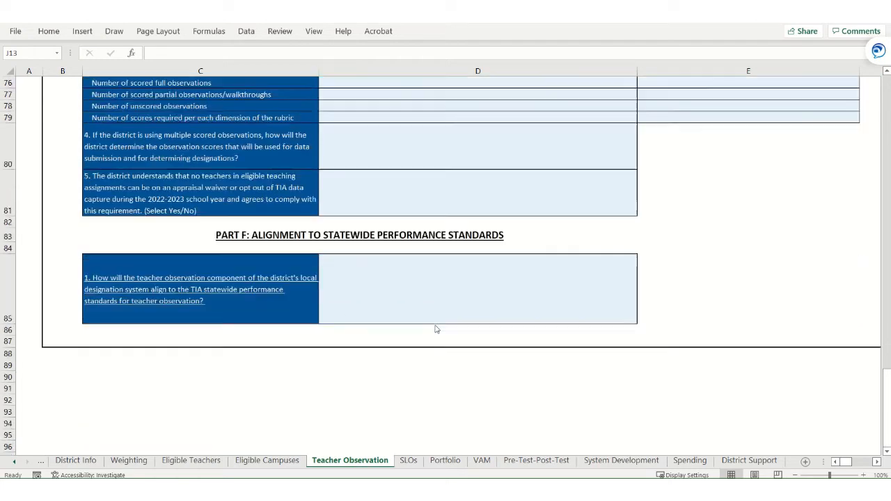